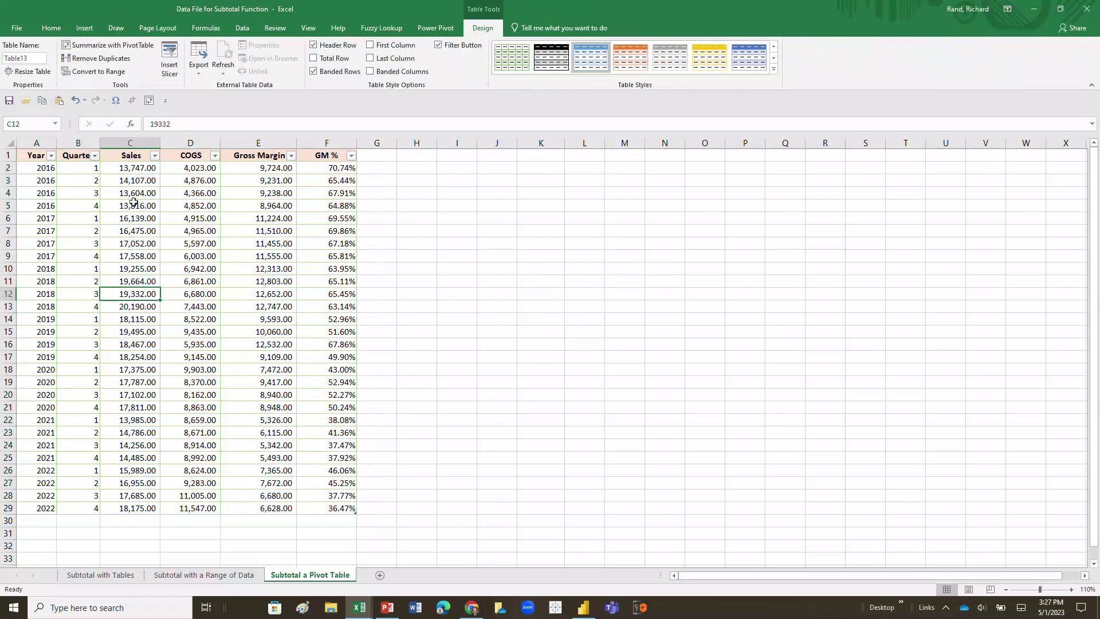
# Create a combined PivotChart and PivotTable from Table13 on a new worksheet
pyautogui.click(87, 190)
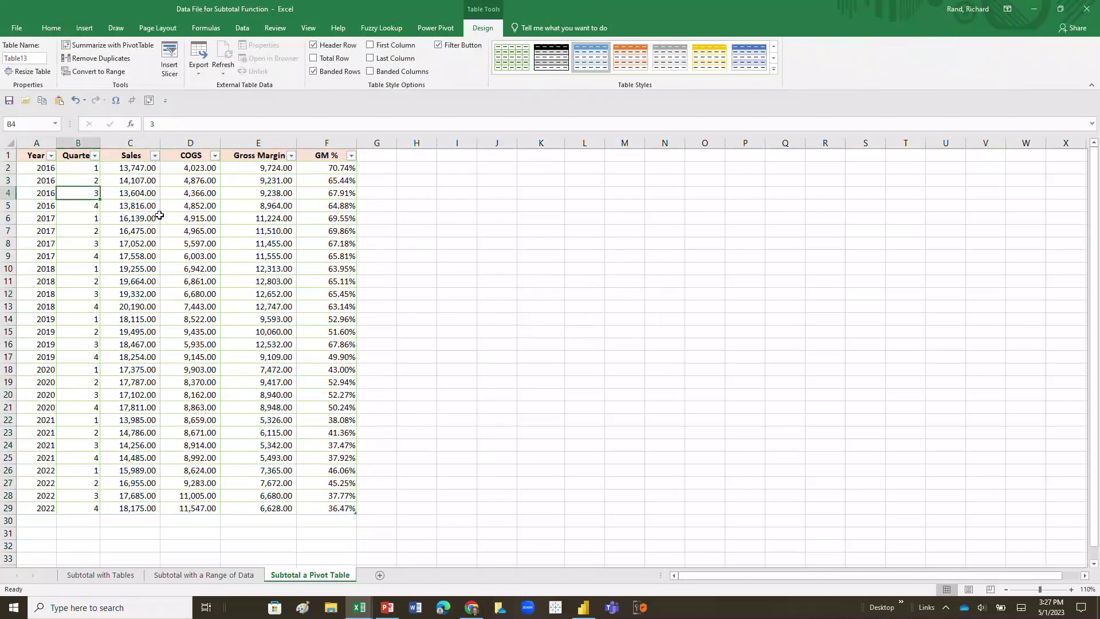
pyautogui.click(85, 29)
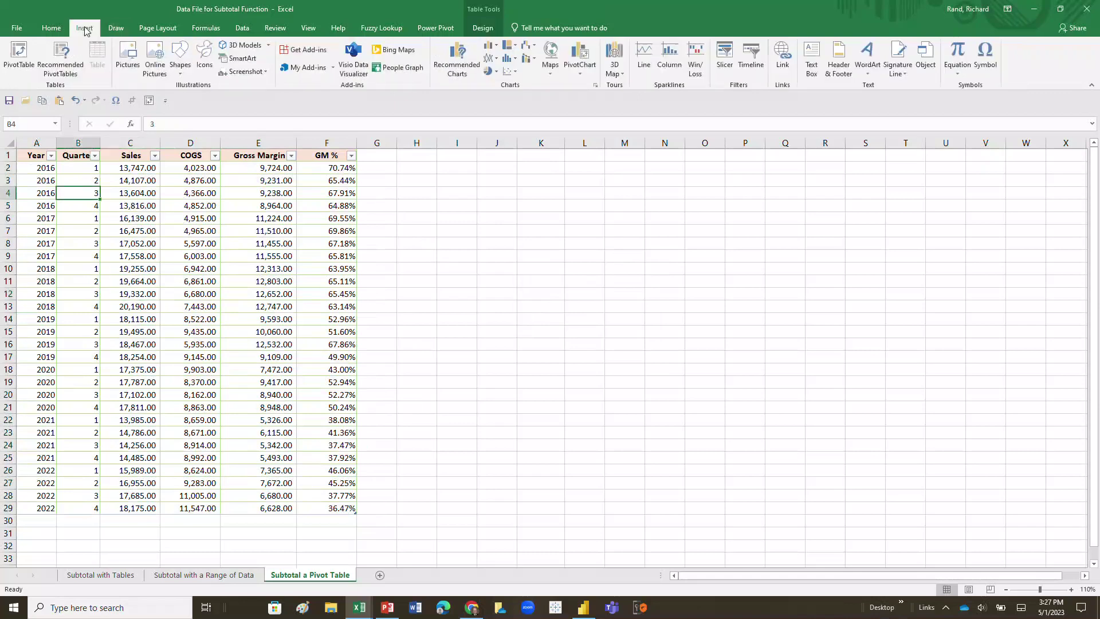
pyautogui.click(16, 64)
pyautogui.click(581, 74)
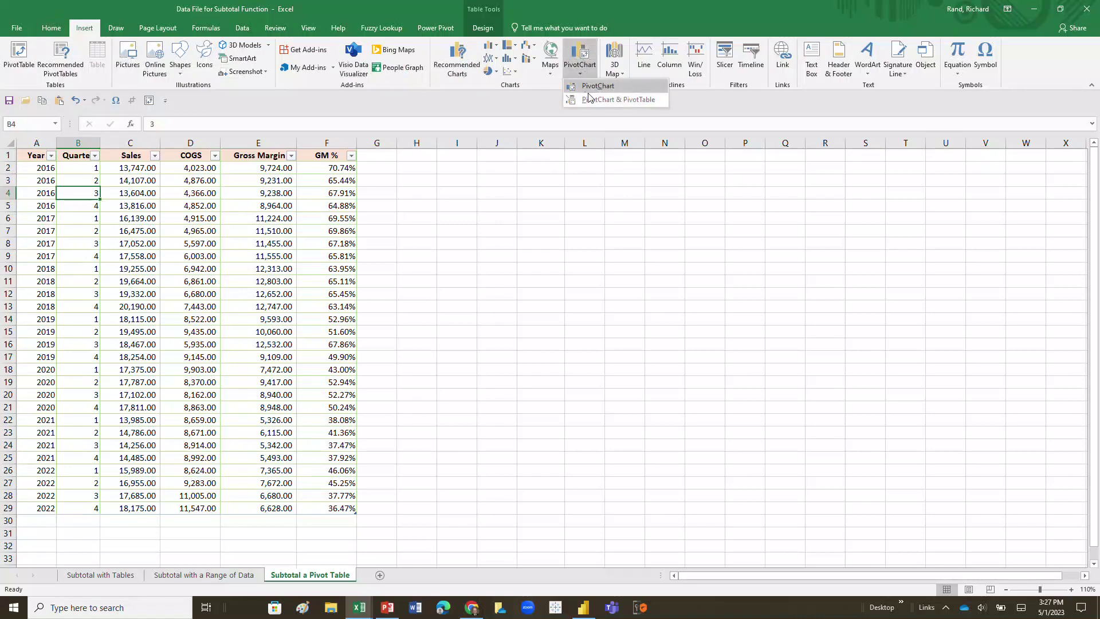
pyautogui.click(643, 101)
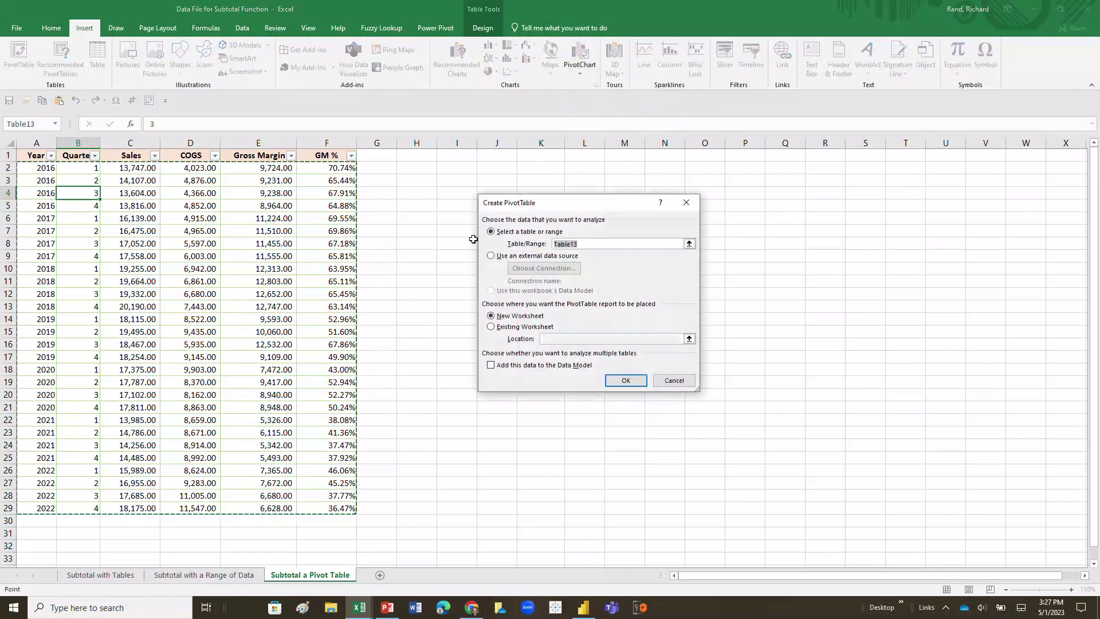
pyautogui.click(626, 380)
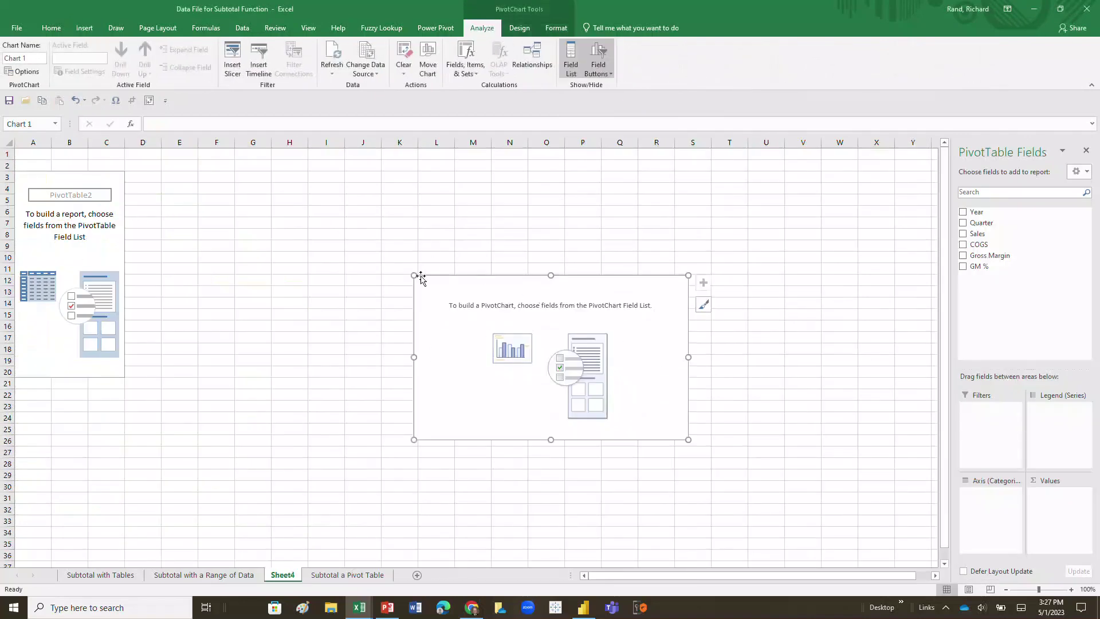
# Enlarge the empty chart and build the pivot with Year on the axis and Sales, COGS and Gross Margin as values
pyautogui.moveTo(419, 278); pyautogui.dragTo(337, 214)
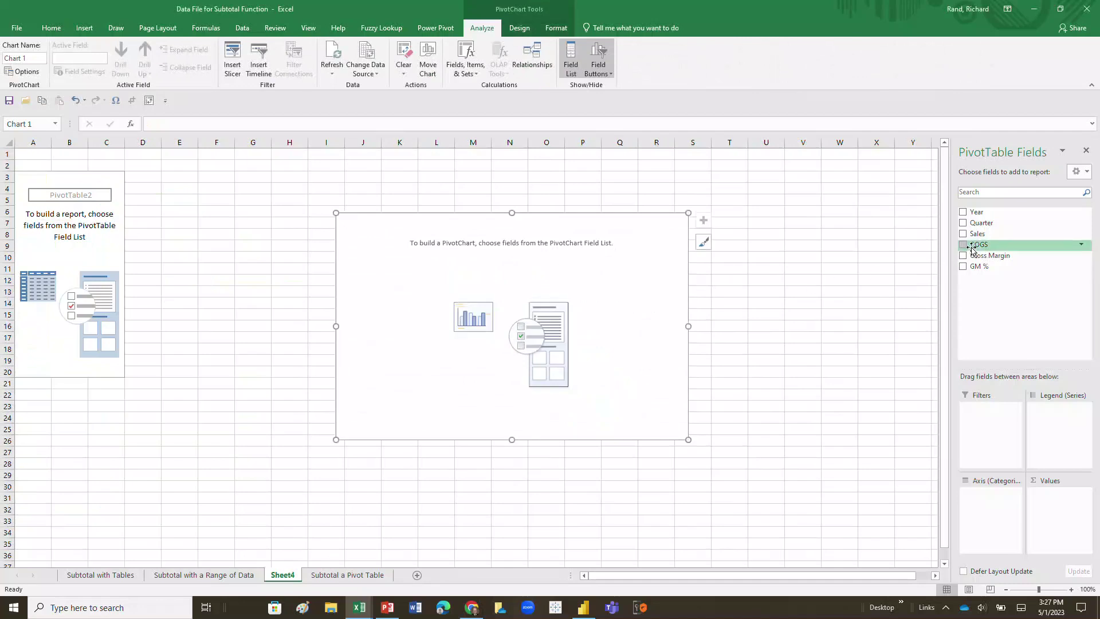
pyautogui.moveTo(973, 238); pyautogui.dragTo(1055, 499)
pyautogui.moveTo(975, 212); pyautogui.dragTo(983, 498)
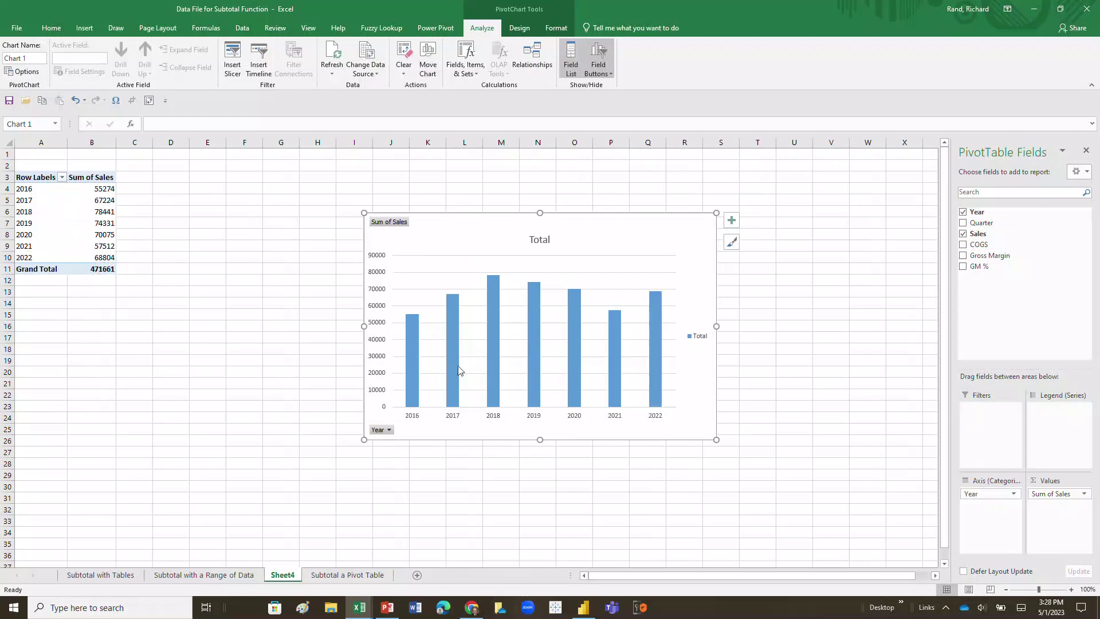
pyautogui.moveTo(977, 245); pyautogui.dragTo(1044, 507)
pyautogui.moveTo(997, 256); pyautogui.dragTo(1053, 523)
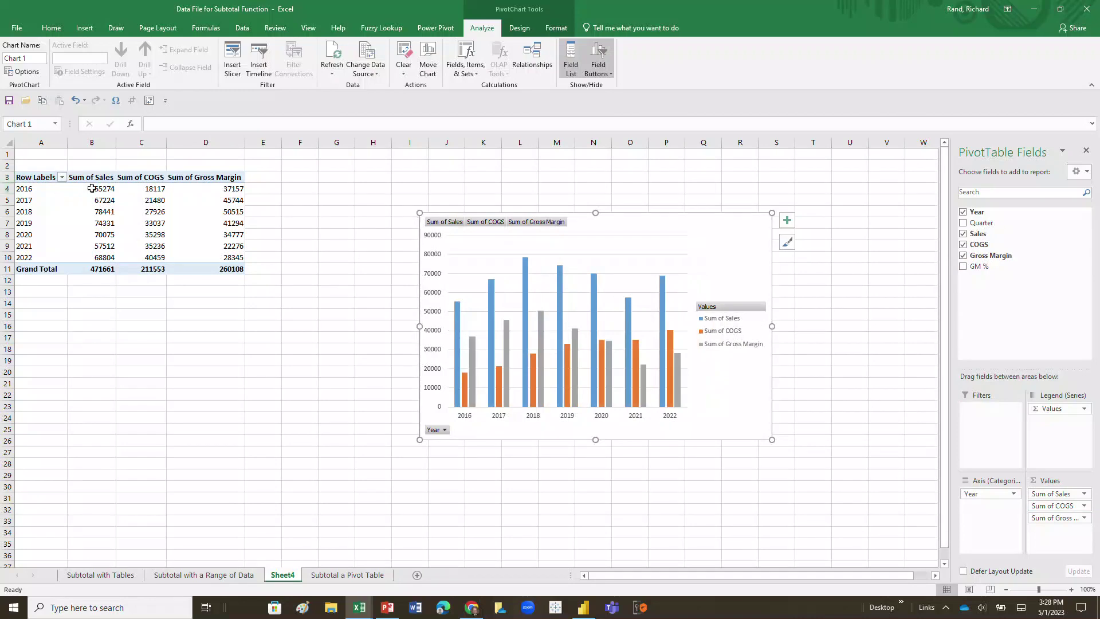
# Add Quarter below Year on the axis to view the quarterly breakdown, and remove it again
pyautogui.moveTo(235, 188)
pyautogui.moveTo(96, 192)
pyautogui.moveTo(981, 222); pyautogui.dragTo(979, 522)
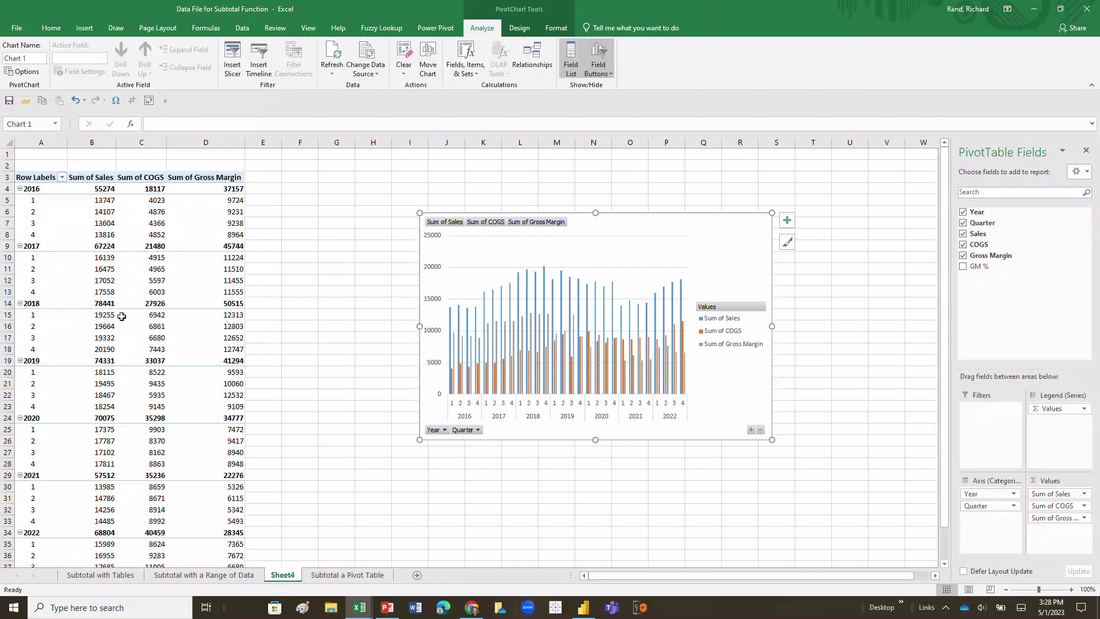
pyautogui.moveTo(123, 316)
pyautogui.moveTo(974, 507); pyautogui.dragTo(993, 292)
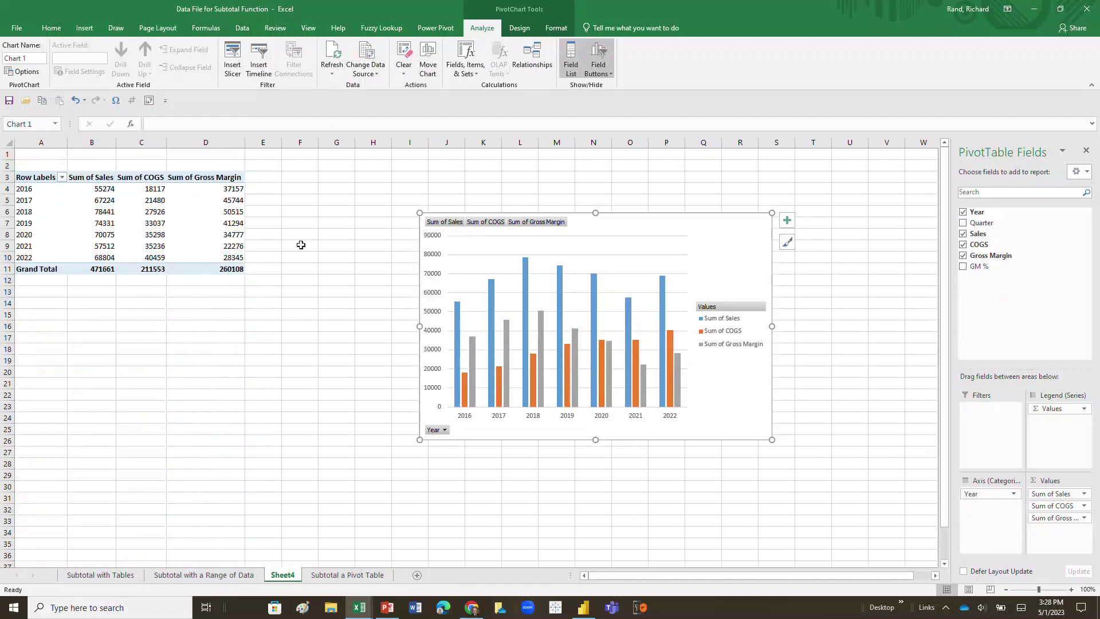
# Move the chart closer to the pivot table and inspect its Sales, COGS and Gross Margin series
pyautogui.moveTo(685, 227); pyautogui.dragTo(553, 189)
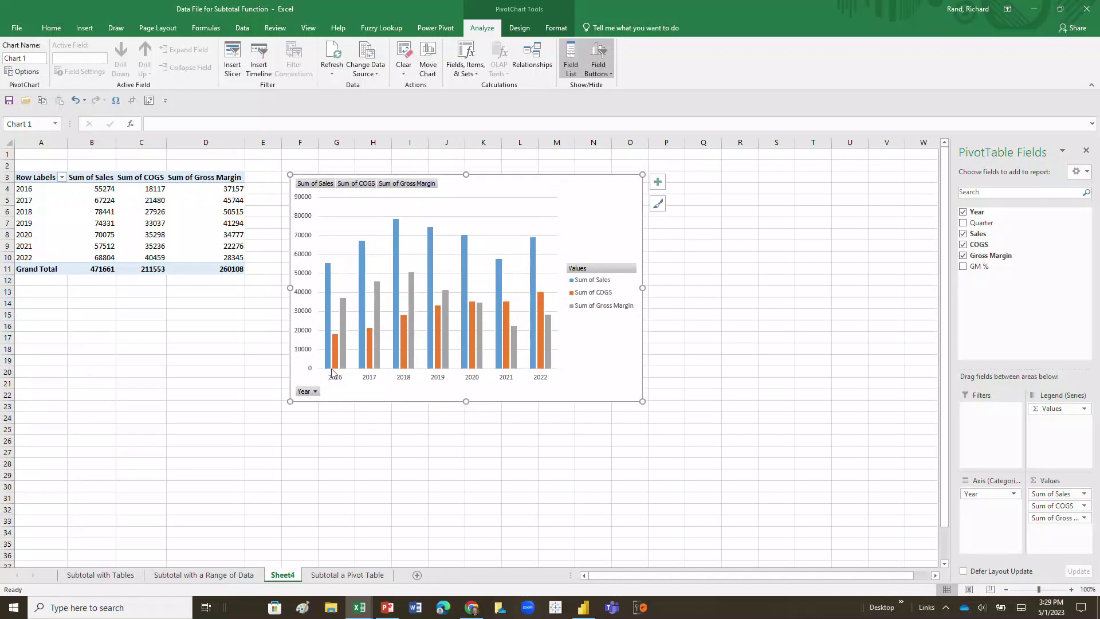
pyautogui.click(327, 335)
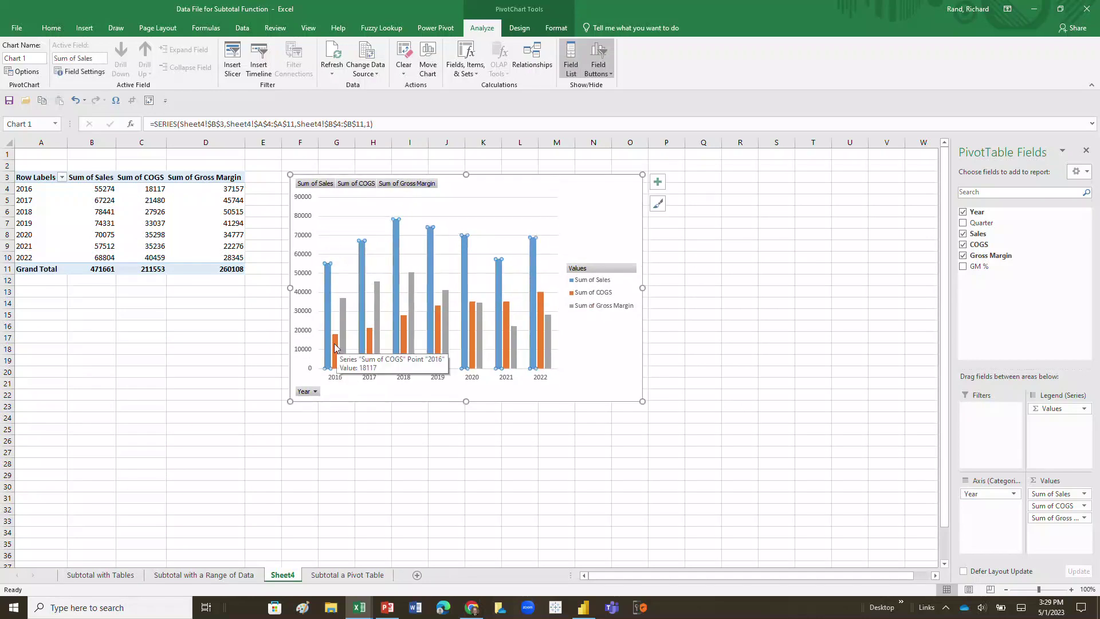
pyautogui.click(335, 346)
pyautogui.click(344, 319)
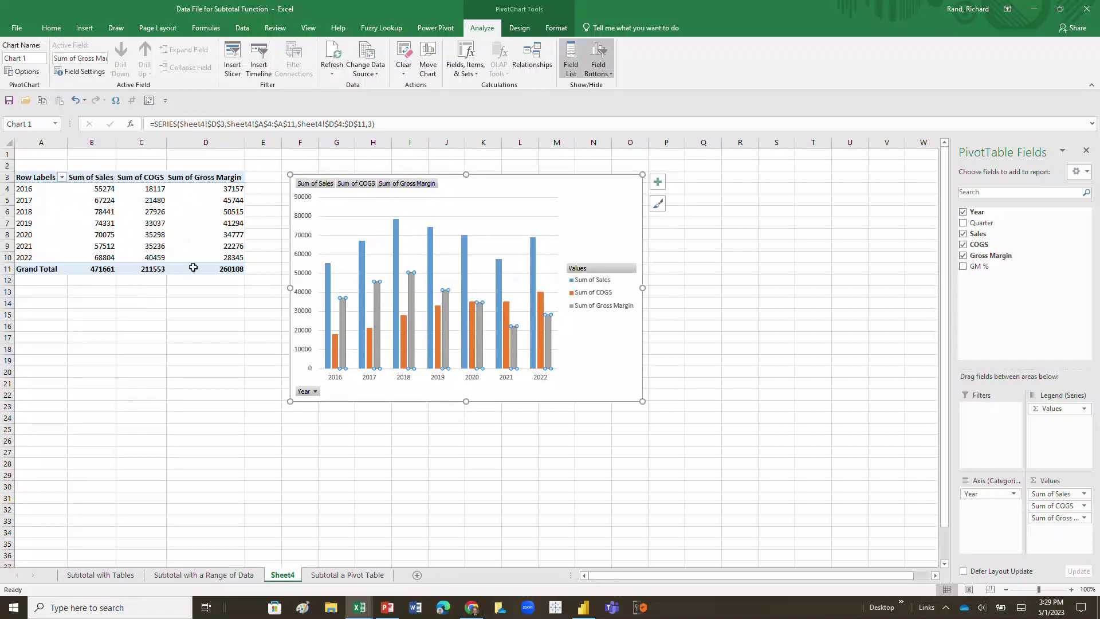
pyautogui.moveTo(189, 270)
# Filter the PivotChart by Year to show only 2016
pyautogui.click(316, 392)
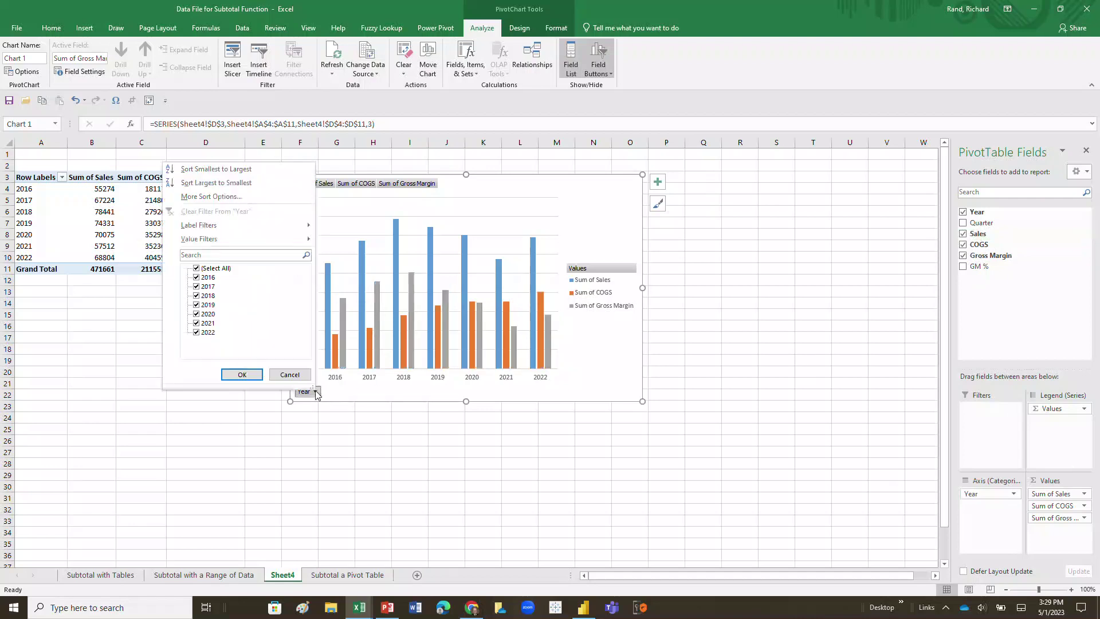
pyautogui.click(196, 269)
pyautogui.click(196, 277)
pyautogui.click(242, 374)
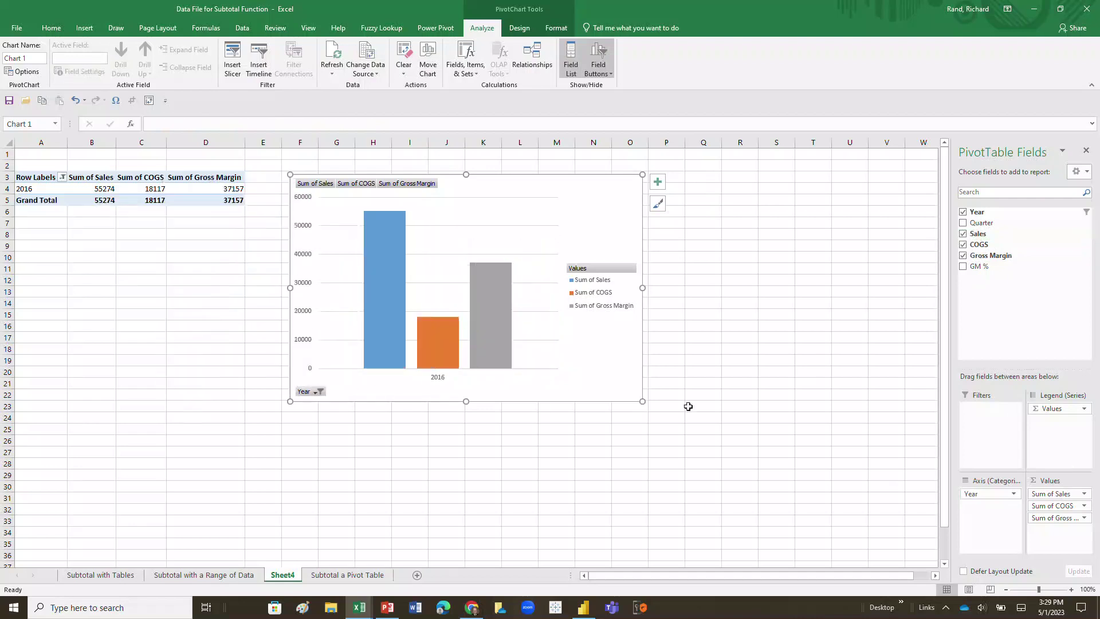
# Add data labels to the Gross Margin, COGS and Sales columns of the chart
pyautogui.rightClick(493, 358)
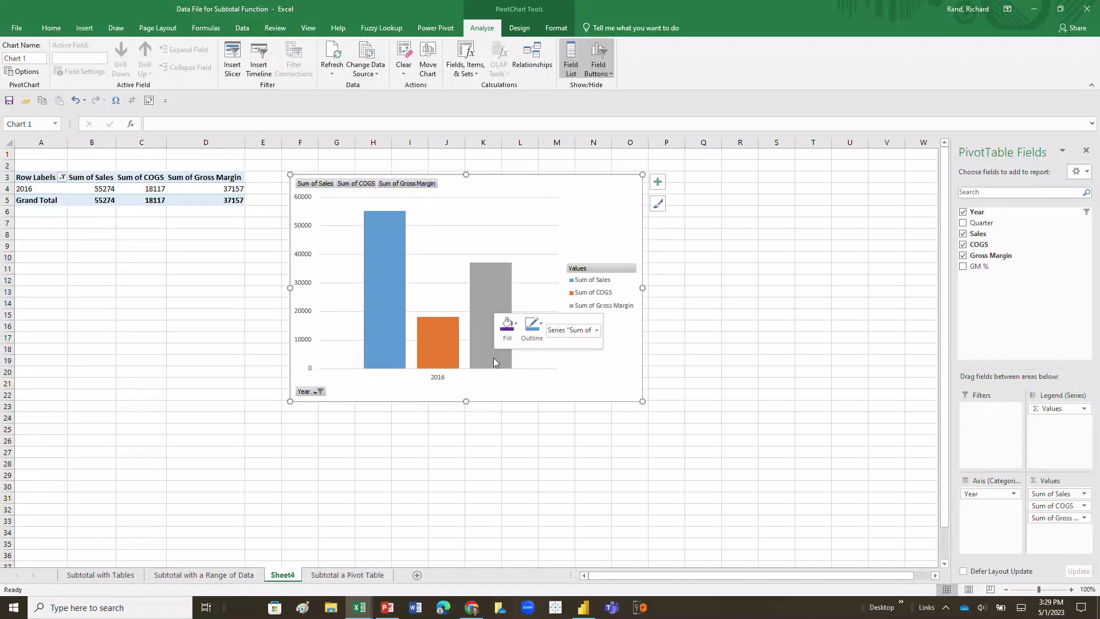
pyautogui.click(585, 467)
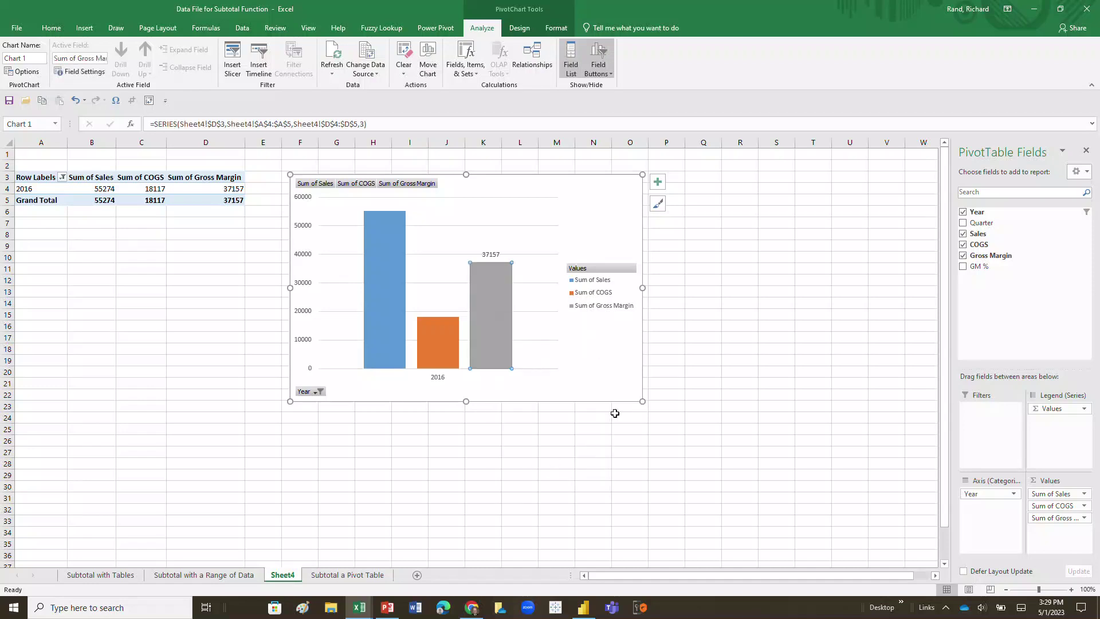
pyautogui.rightClick(425, 353)
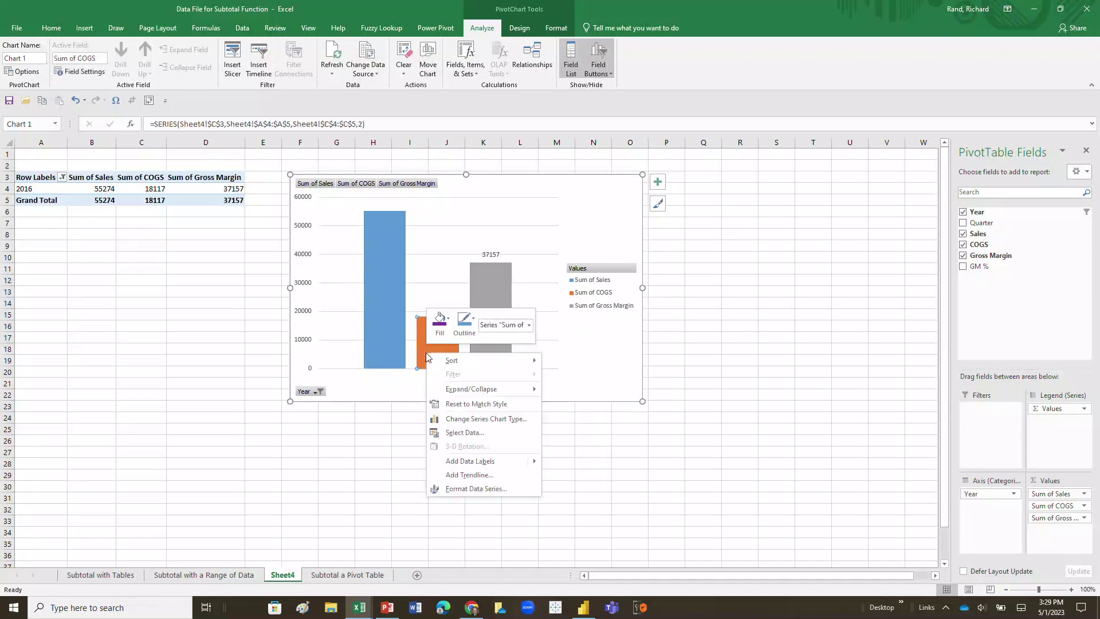
pyautogui.click(467, 465)
pyautogui.rightClick(388, 325)
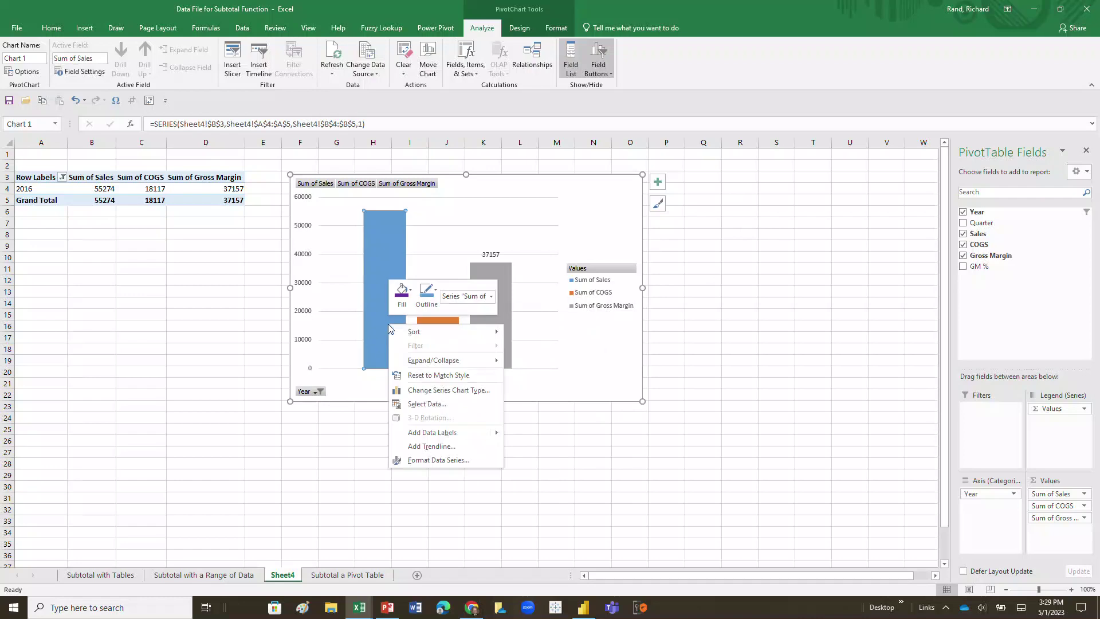
pyautogui.click(450, 432)
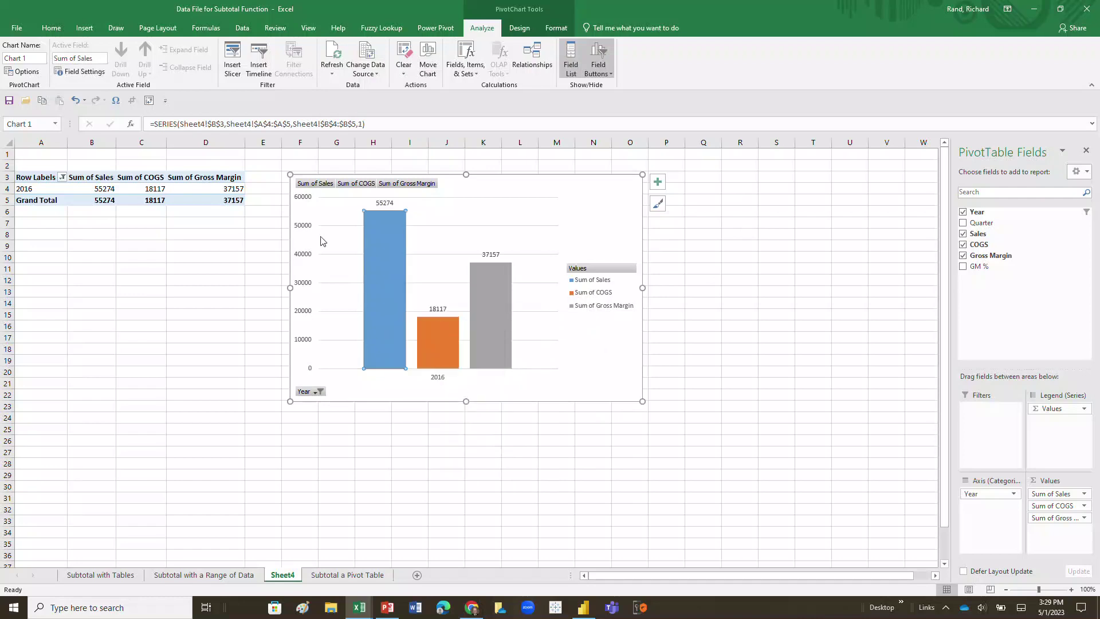
# Switch the chart's Year filter to show only 2017
pyautogui.click(320, 392)
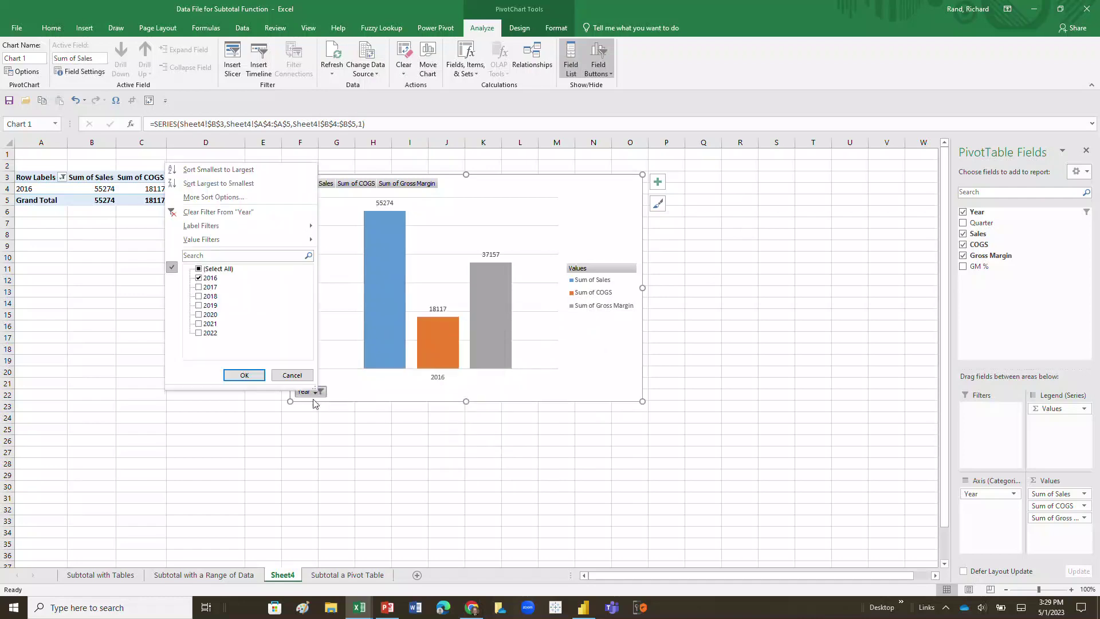
pyautogui.click(199, 287)
pyautogui.click(199, 278)
pyautogui.click(245, 375)
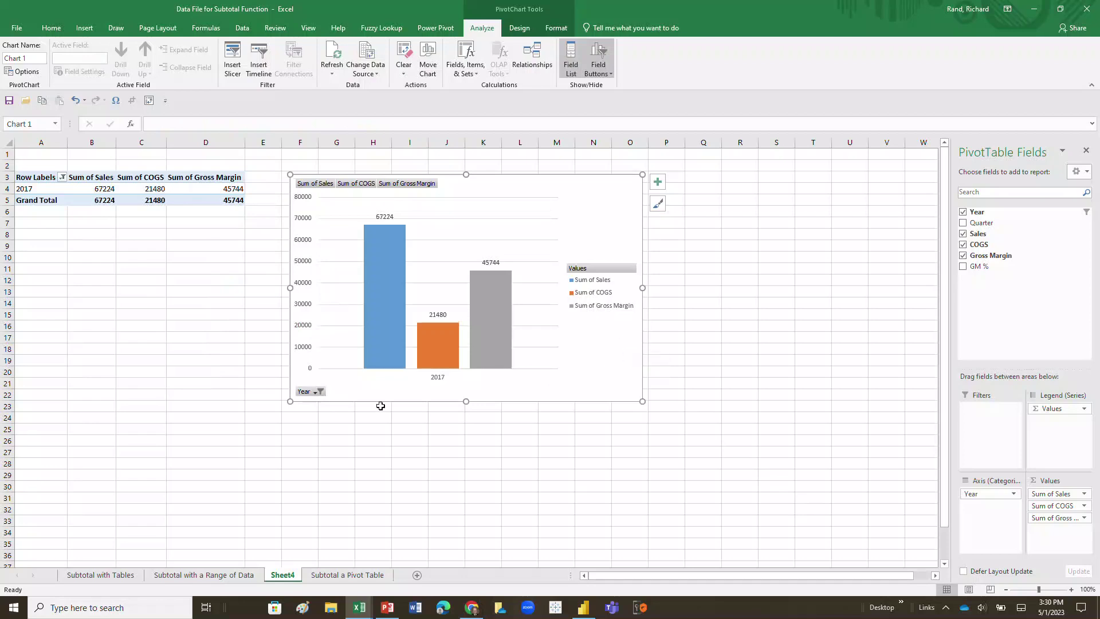
# Reset the chart's Year filter to include all years
pyautogui.click(319, 392)
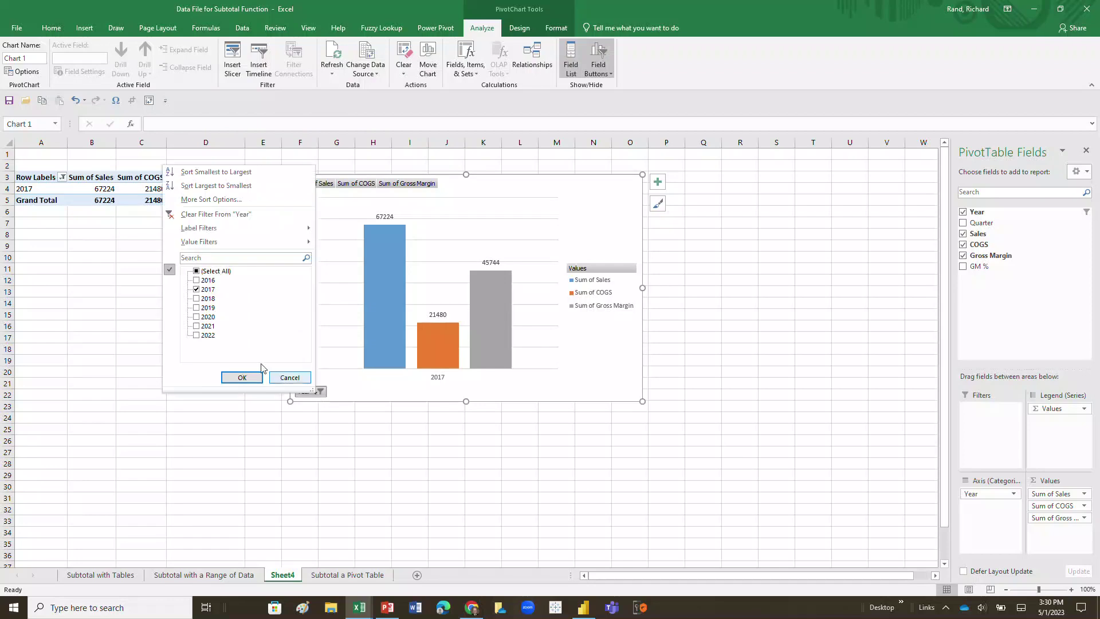
pyautogui.click(196, 271)
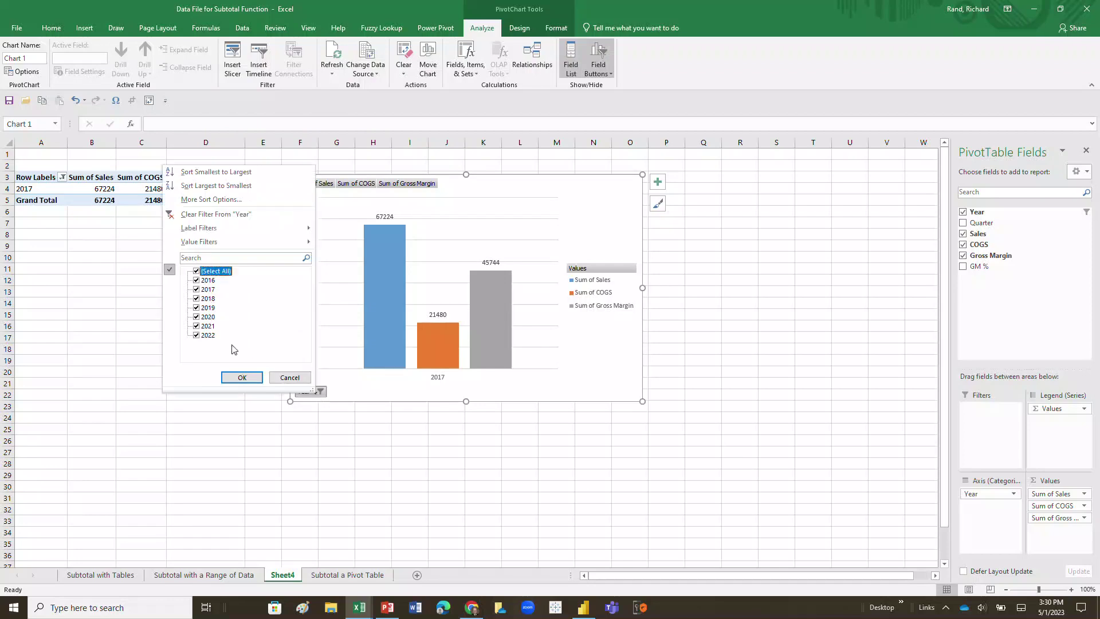
pyautogui.click(241, 378)
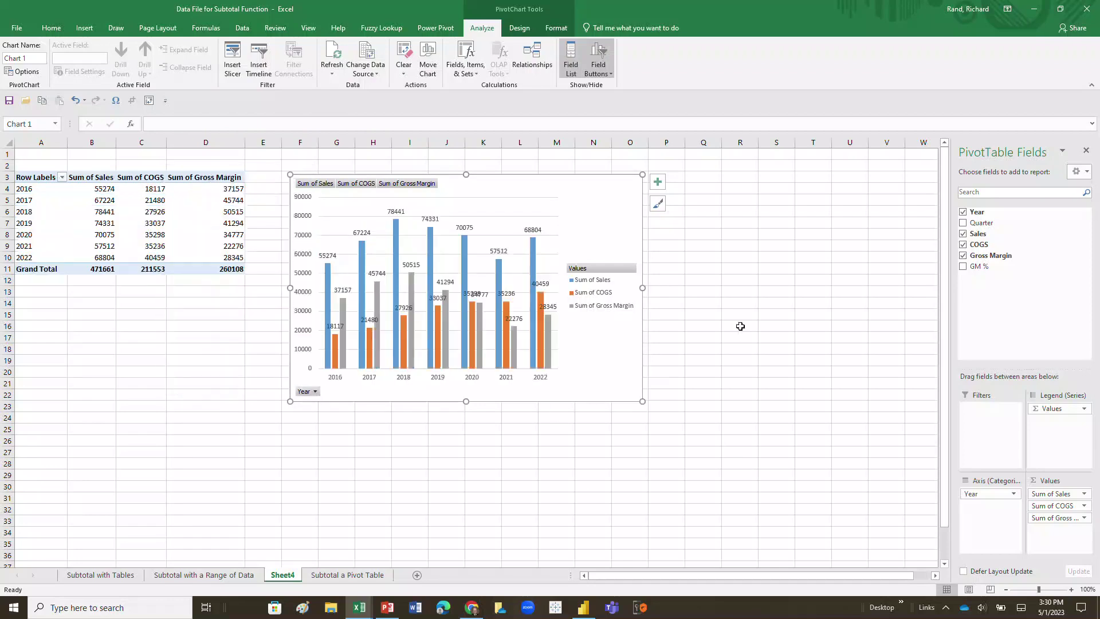